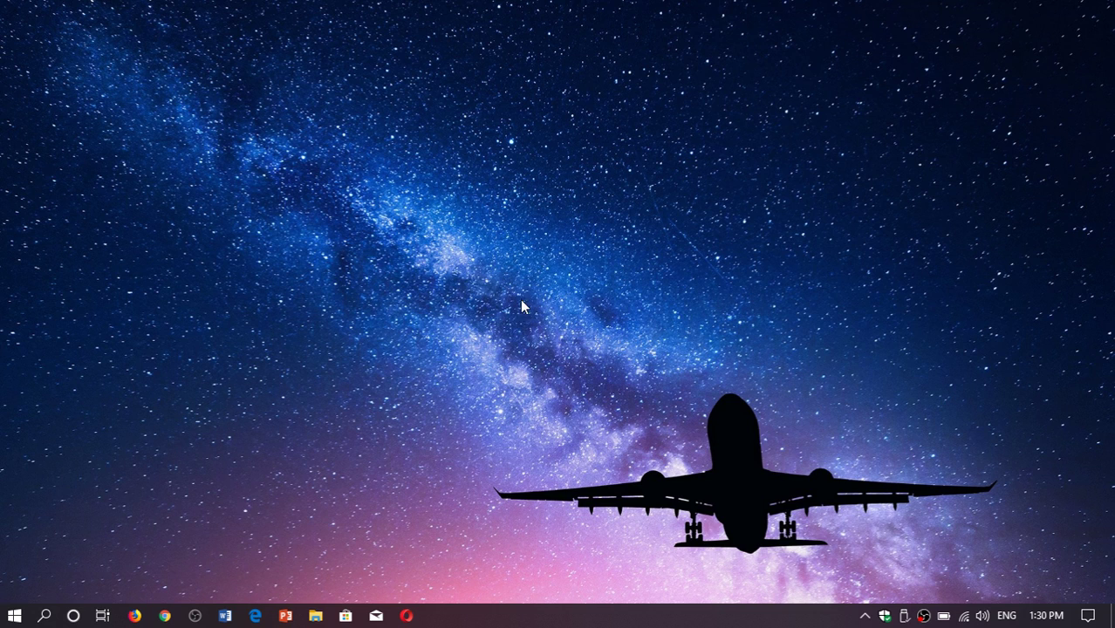
# - Open File Explorer at Quick access, already shown in the dark theme
pyautogui.click(316, 616)
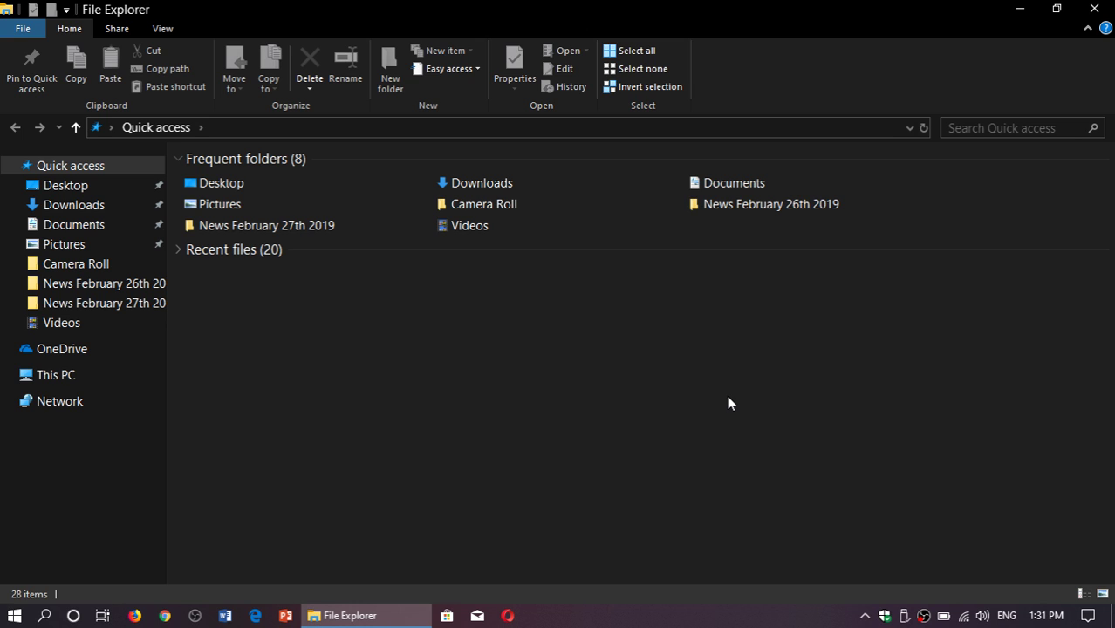
# - Close File Explorer and choose Dark as the Windows colour mode in Personalization > Colors
pyautogui.click(1093, 9)
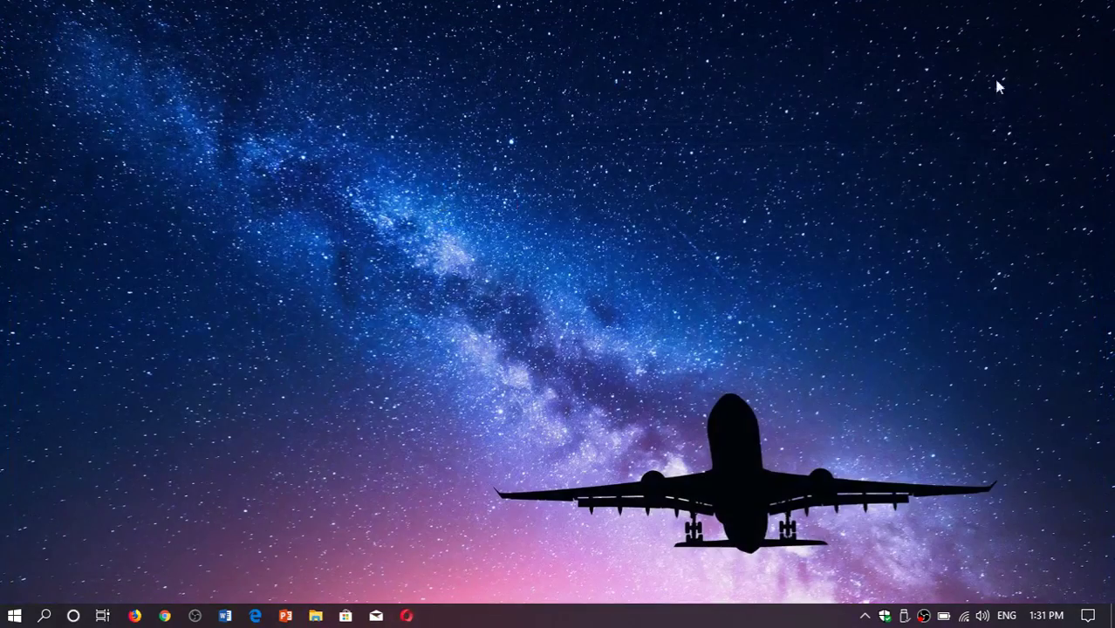
pyautogui.click(1089, 616)
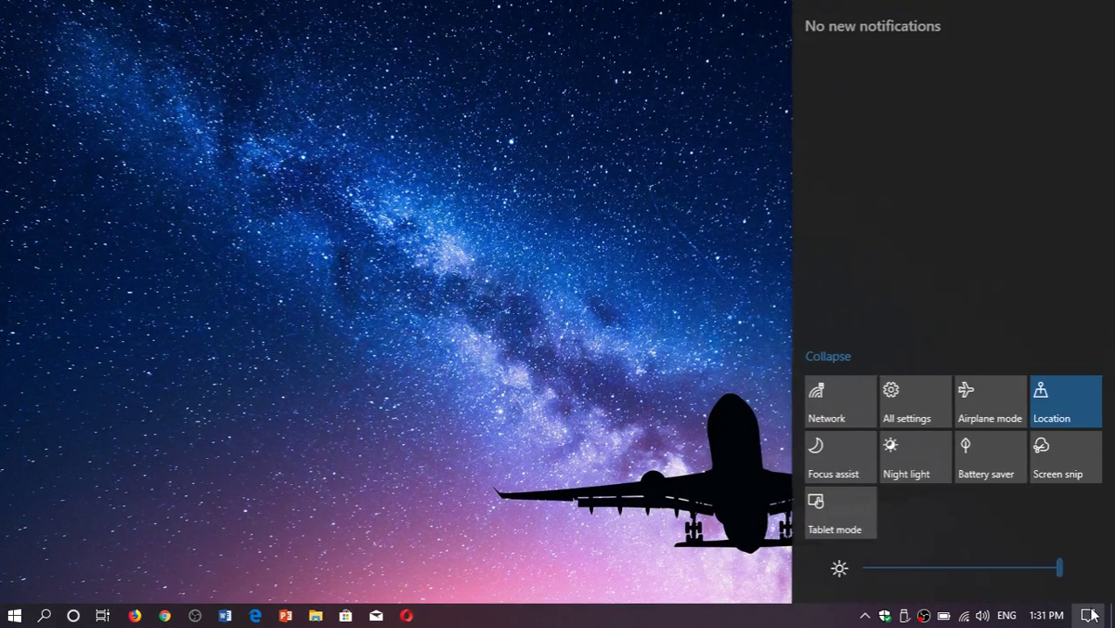
pyautogui.click(909, 403)
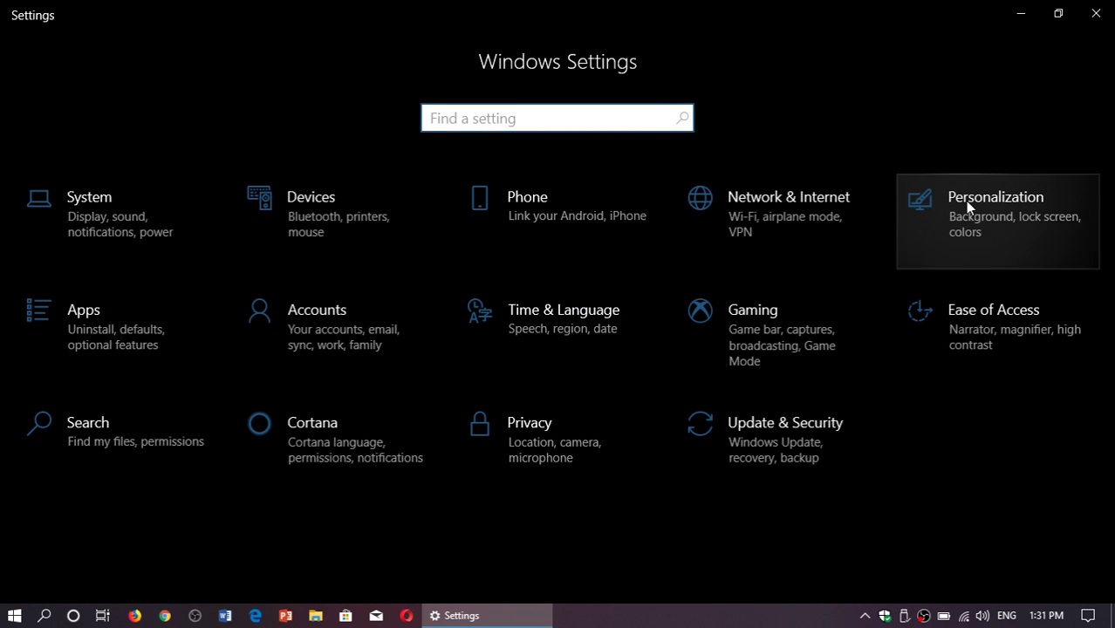
pyautogui.click(968, 218)
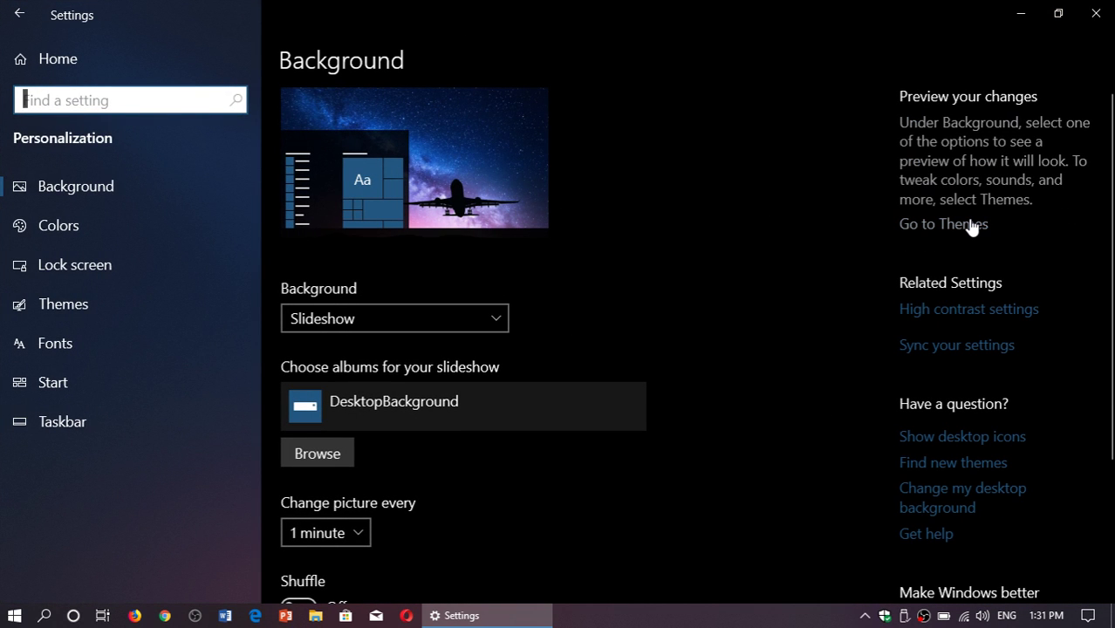
pyautogui.click(87, 235)
pyautogui.scroll(-3, 600, 324)
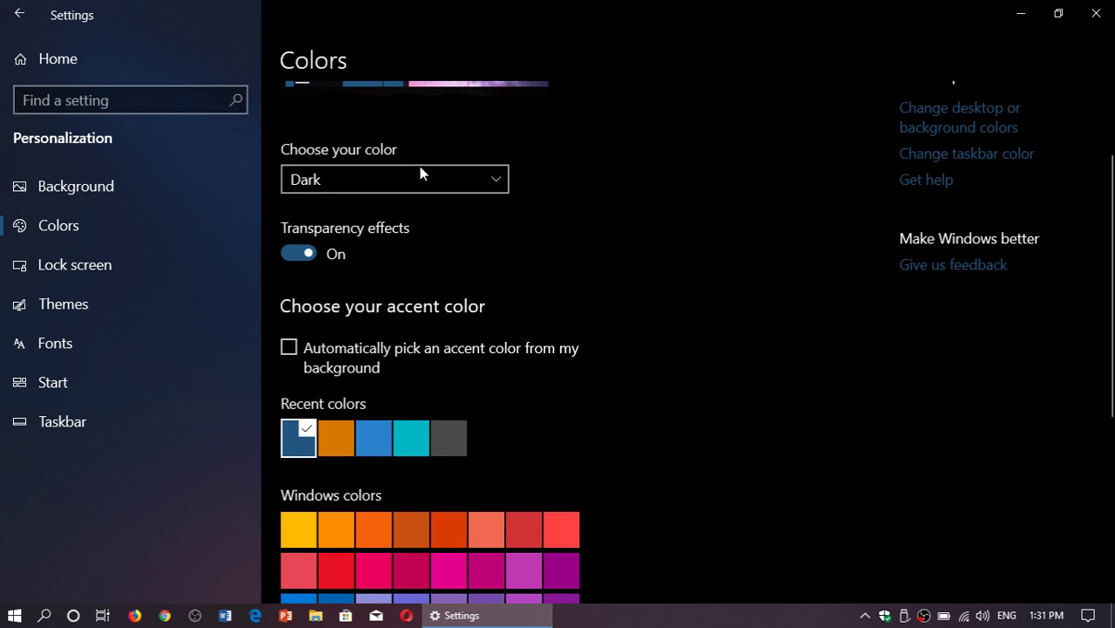
pyautogui.click(419, 189)
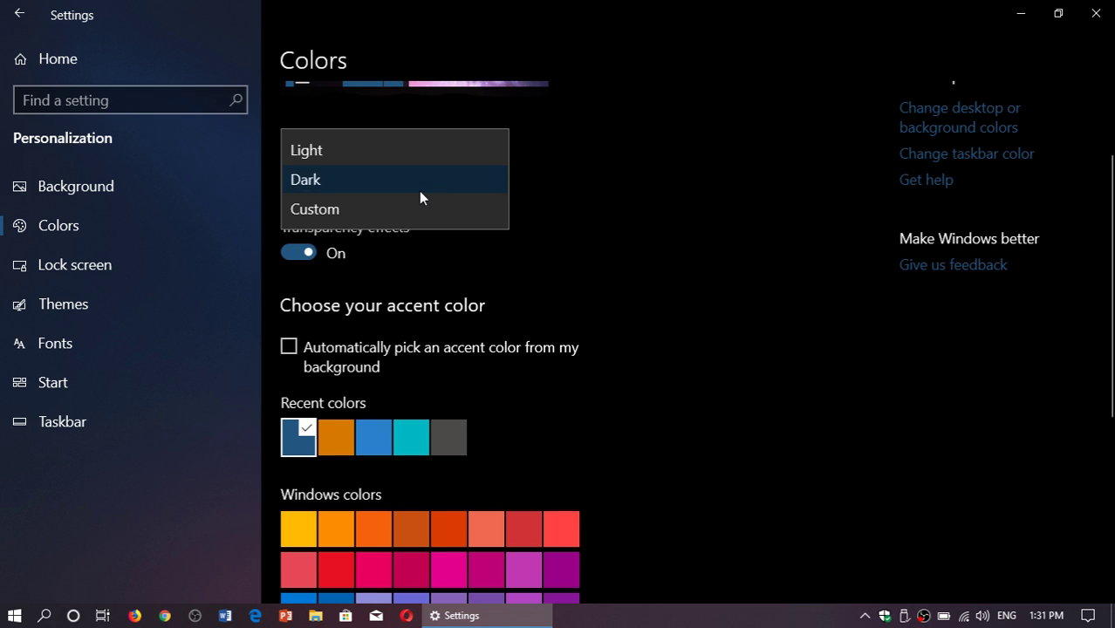
pyautogui.click(455, 185)
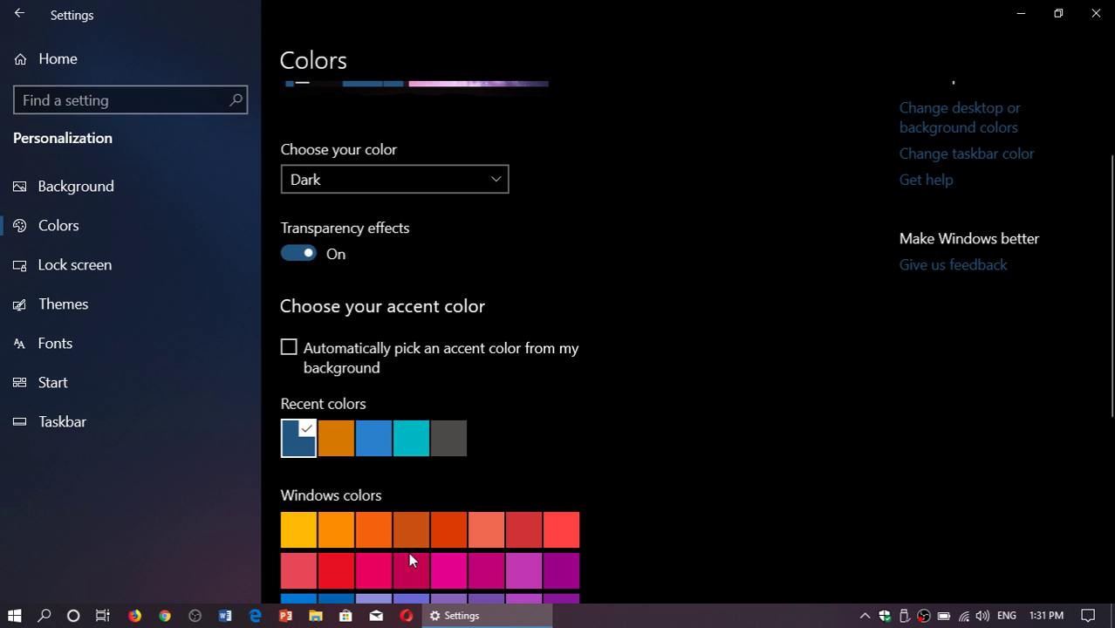
# - Reopen File Explorer to confirm the dark theme, then close it and Settings, leaving the desktop
pyautogui.click(316, 616)
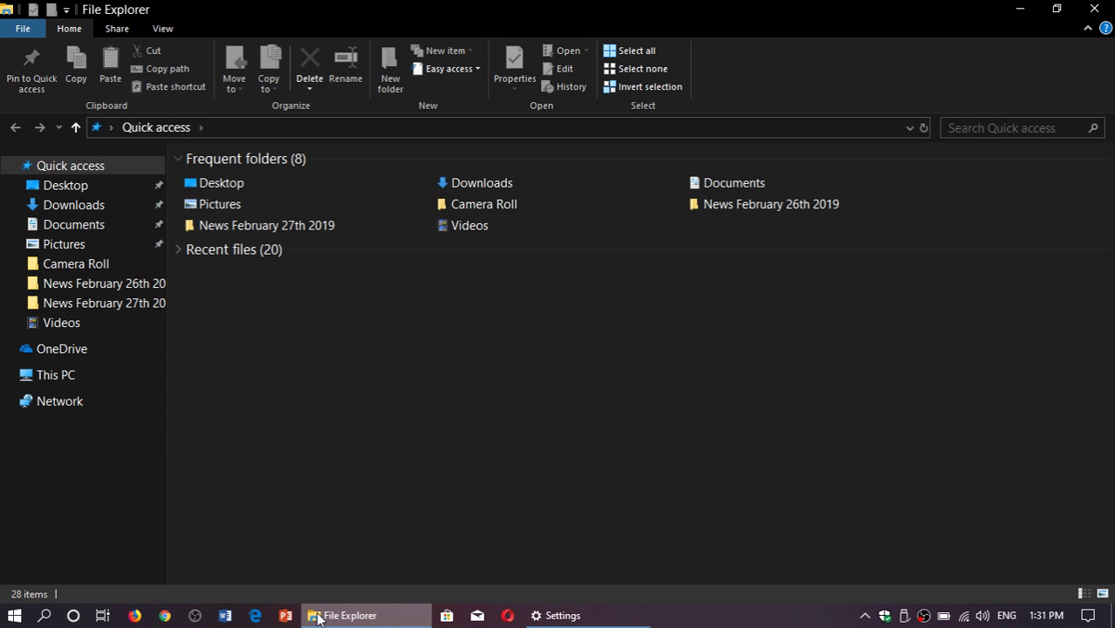
pyautogui.click(1092, 9)
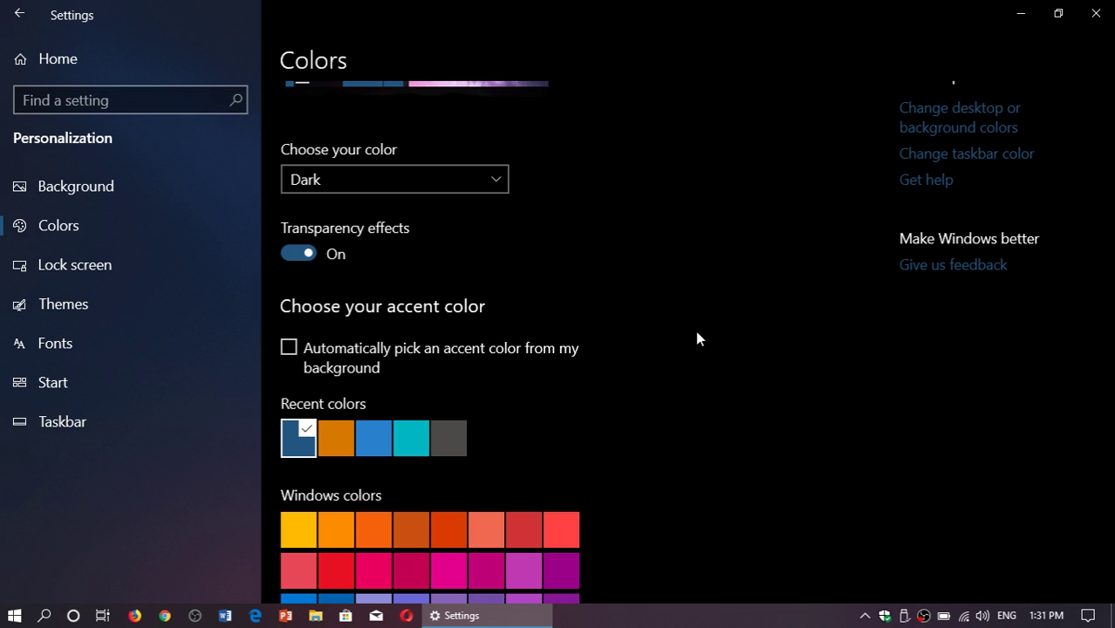
pyautogui.click(1096, 13)
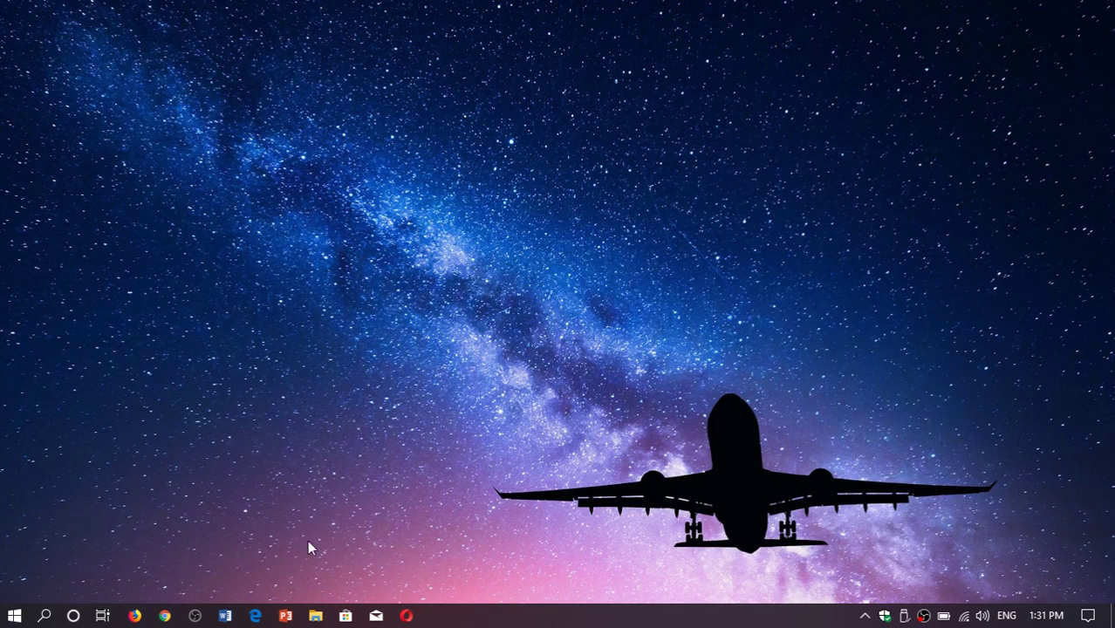
pyautogui.click(315, 617)
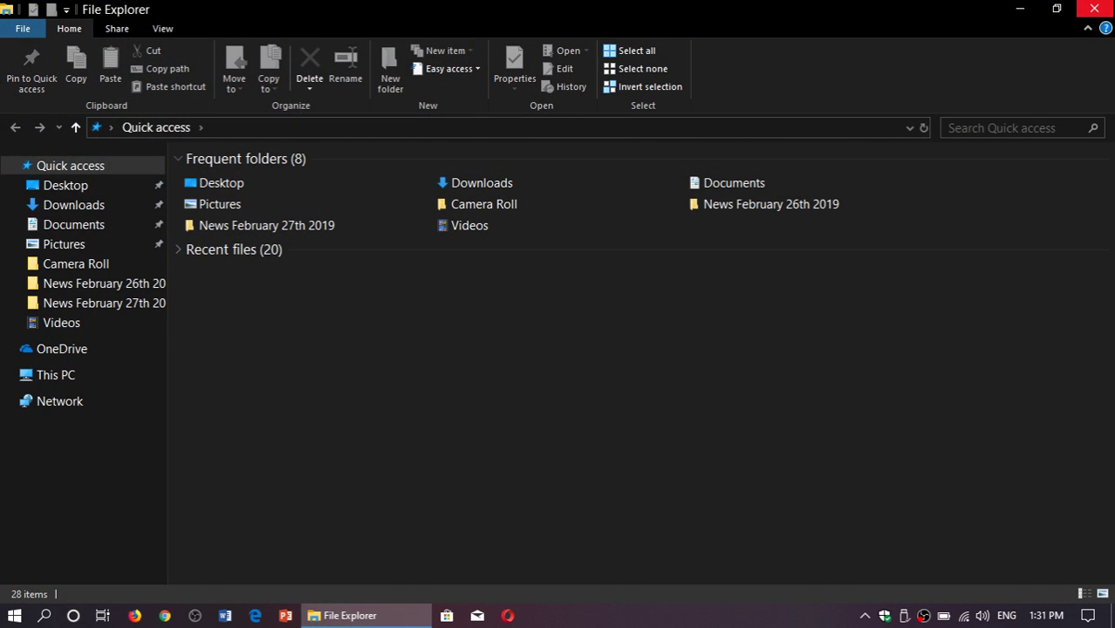
pyautogui.click(1107, 8)
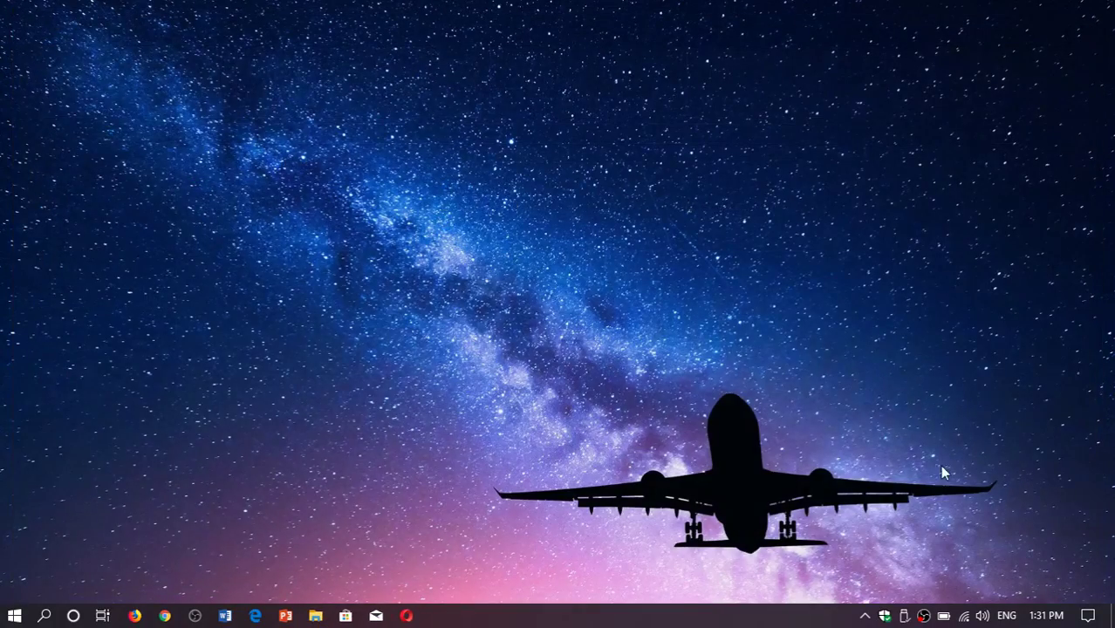
# - Switch the Windows colour mode to Light in Personalization > Colors and check File Explorer appears light
pyautogui.click(1088, 616)
pyautogui.click(904, 394)
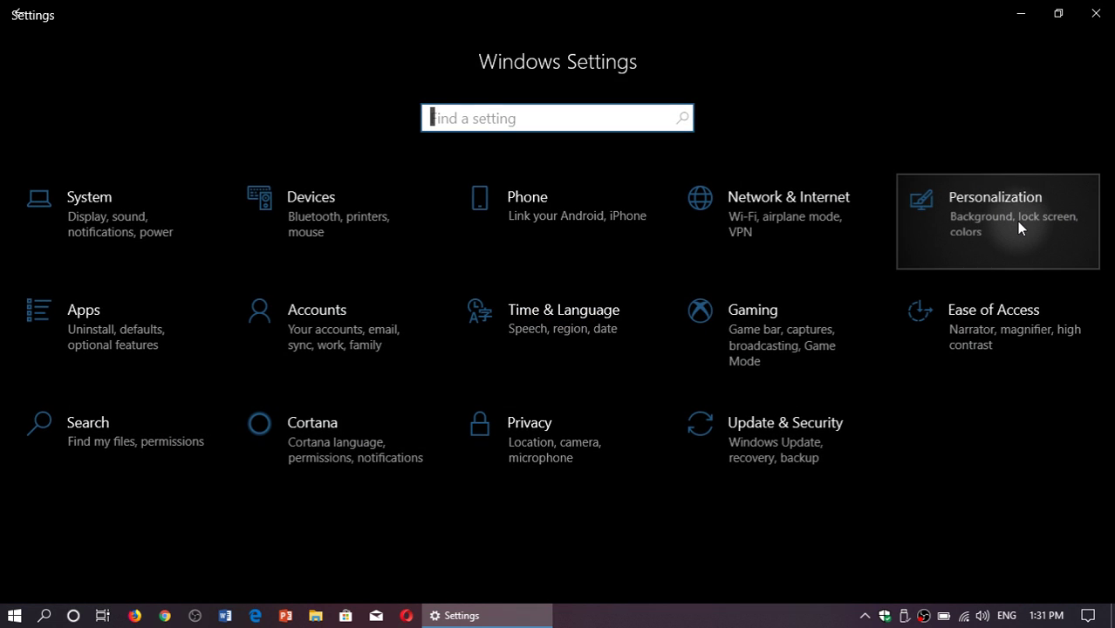
pyautogui.click(1016, 219)
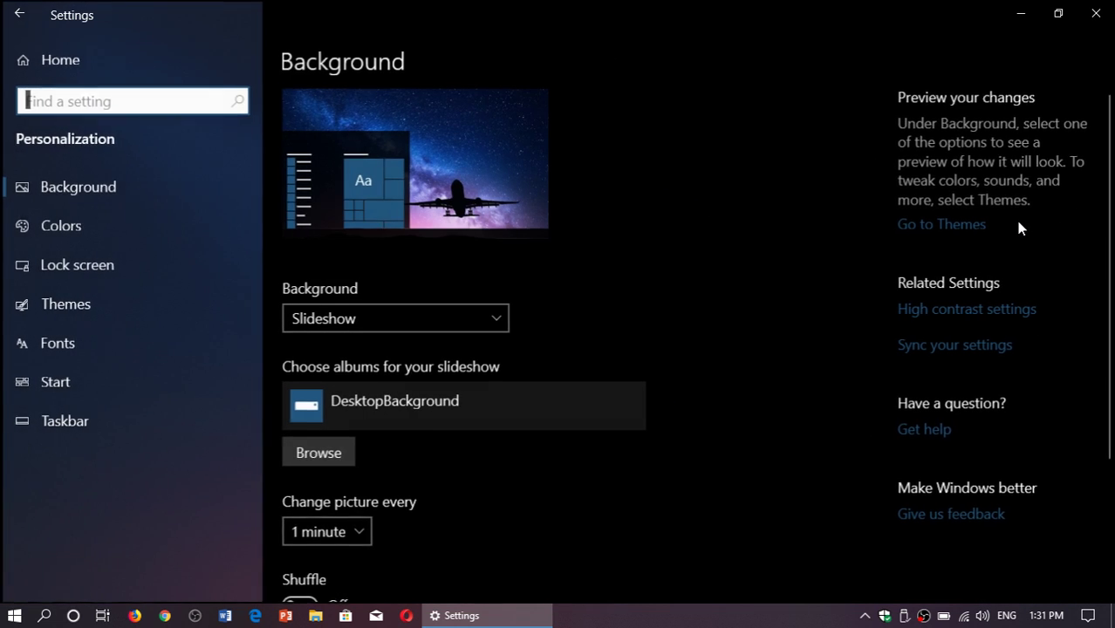
pyautogui.click(125, 233)
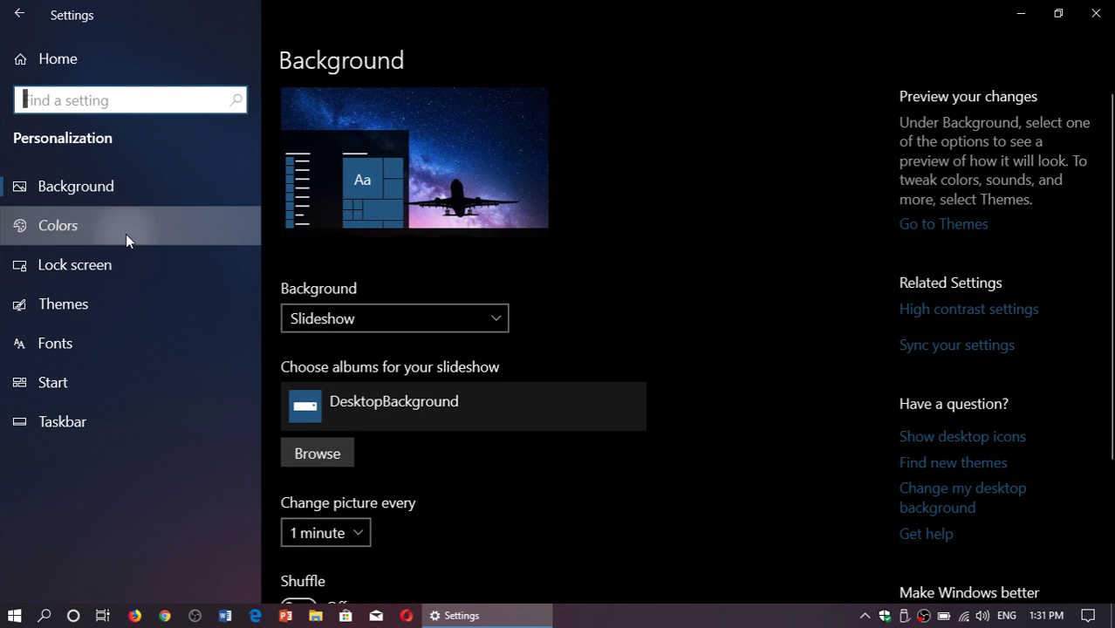
pyautogui.click(463, 321)
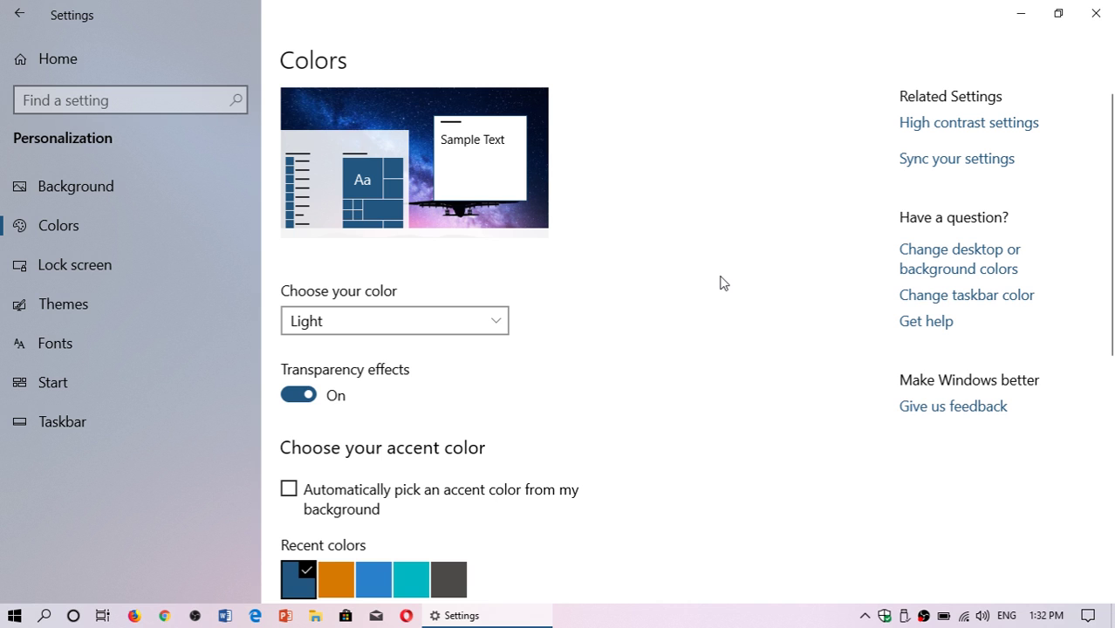
pyautogui.click(318, 616)
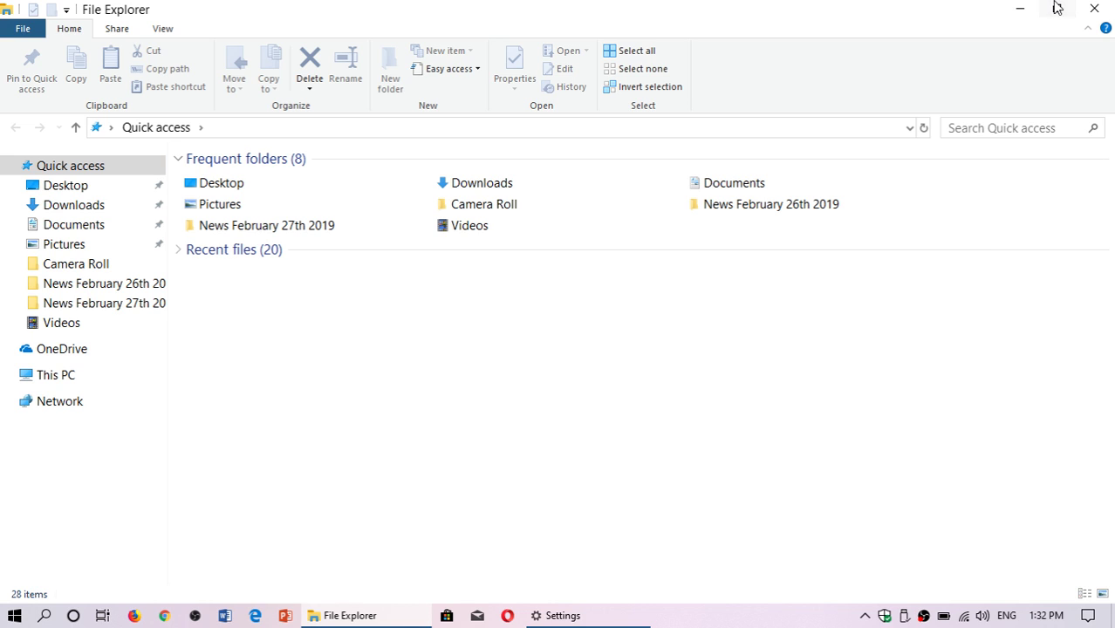
pyautogui.click(1101, 11)
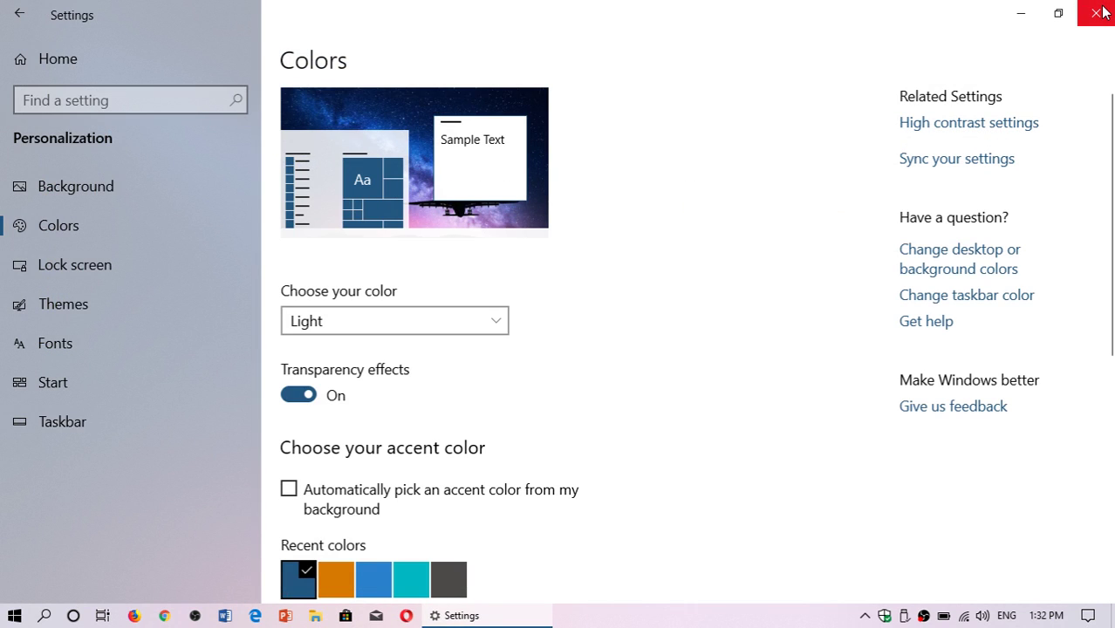
# - Set the colour mode back to Dark, close Settings, and reopen File Explorer in the dark theme
pyautogui.click(422, 324)
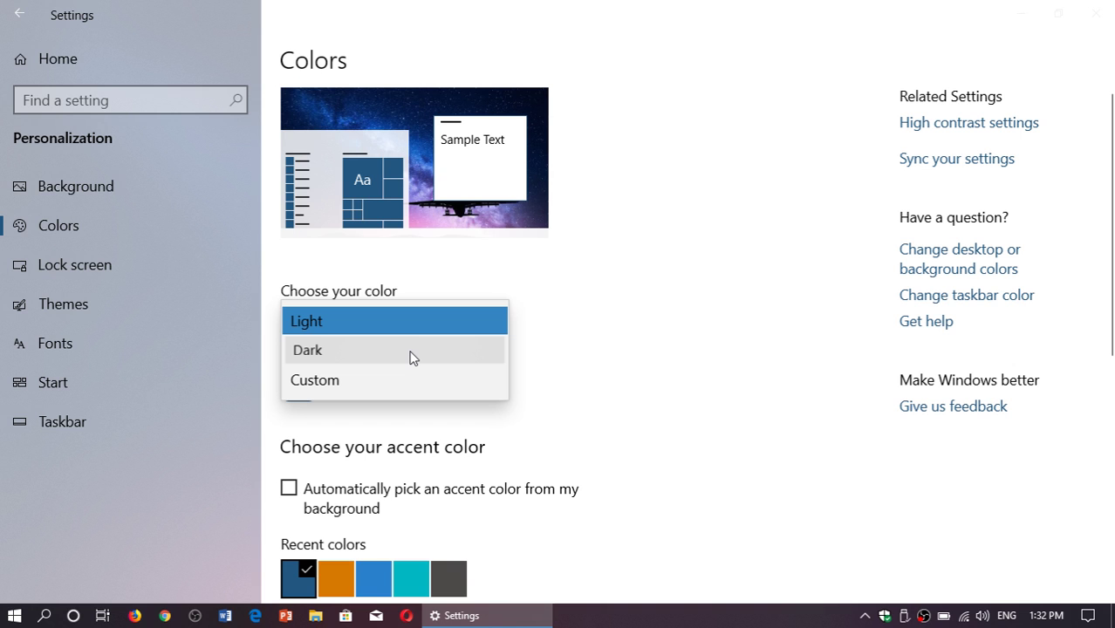
pyautogui.click(412, 350)
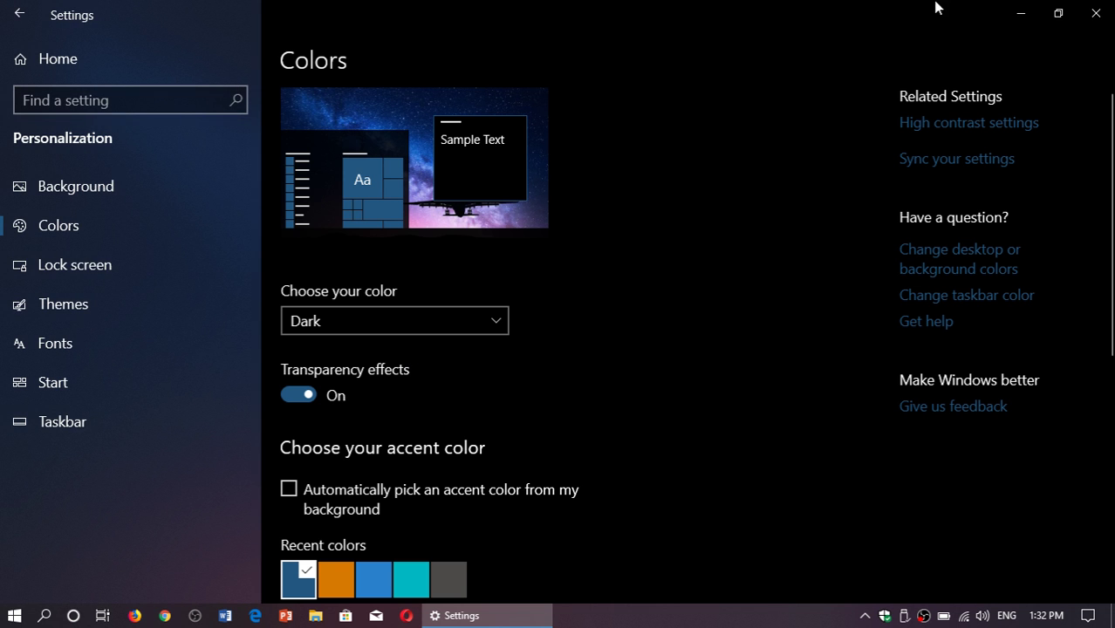
pyautogui.click(1100, 20)
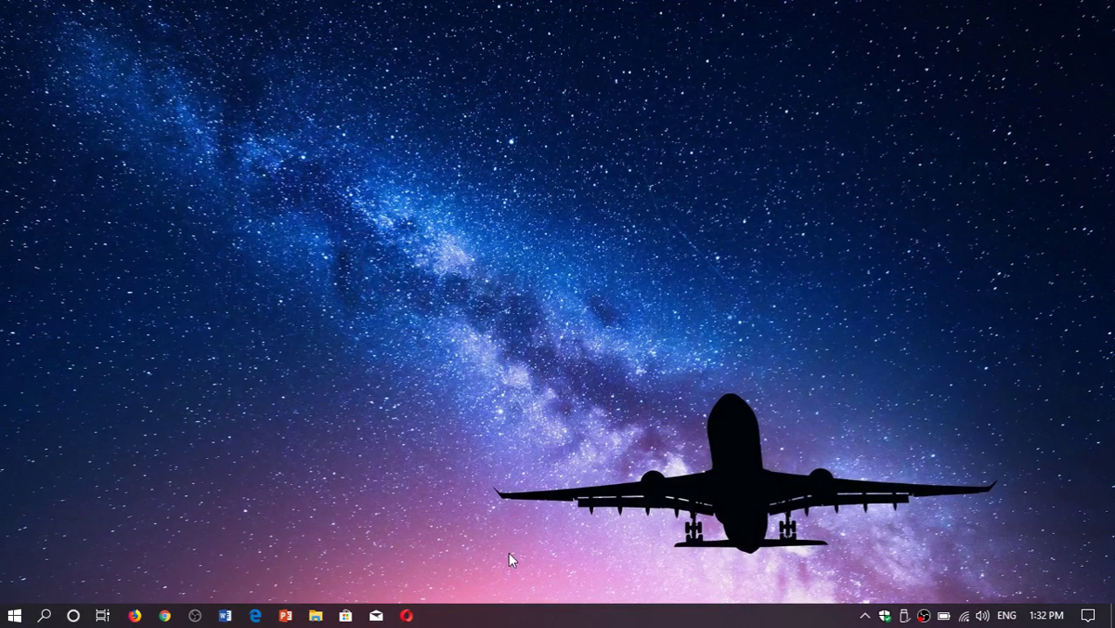
pyautogui.click(317, 616)
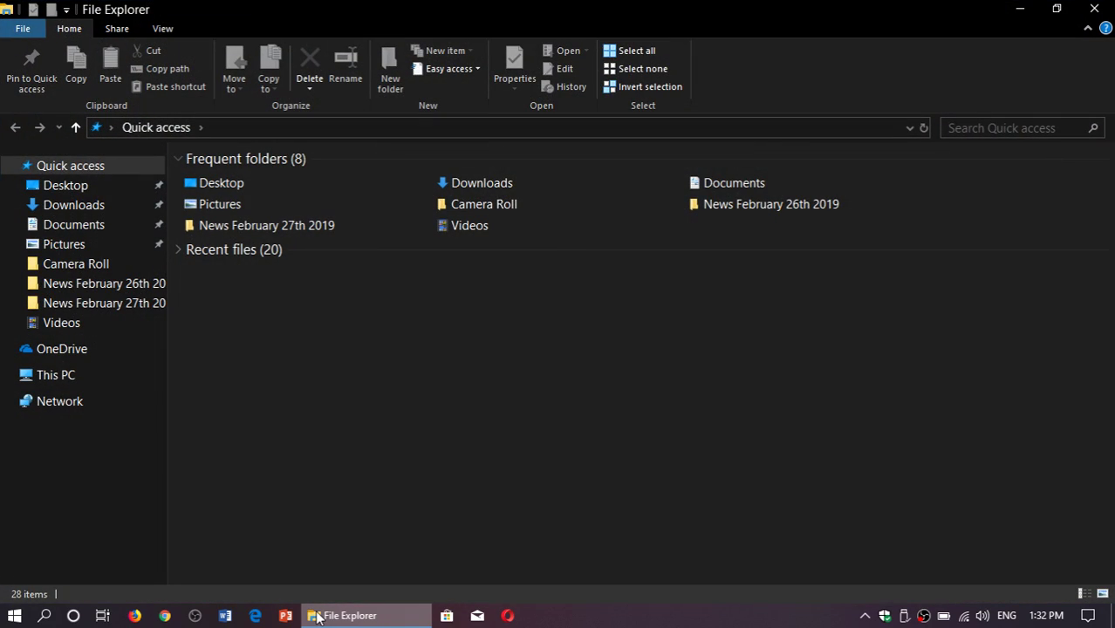
pyautogui.click(1095, 9)
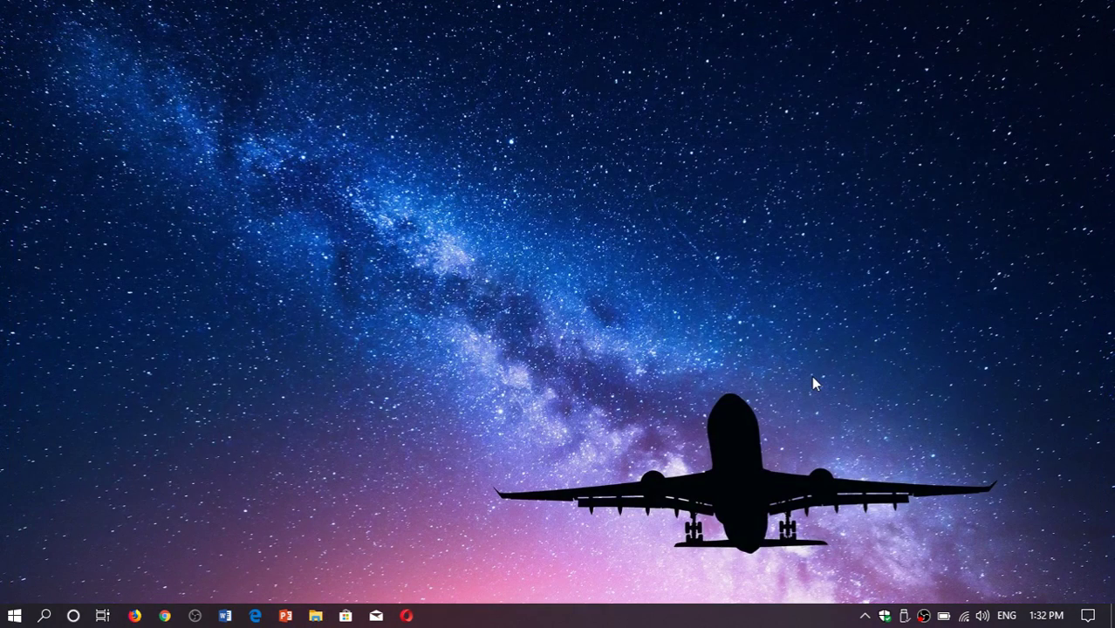